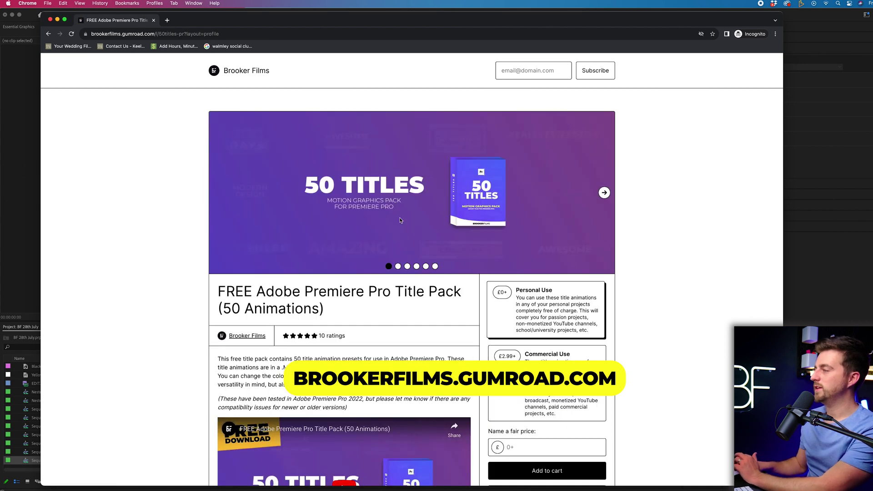
# Pick the free Personal Use £0+ licence and enter 0 as the fair price
pyautogui.scroll(-2, 436, 269)
pyautogui.scroll(-2, 436, 269)
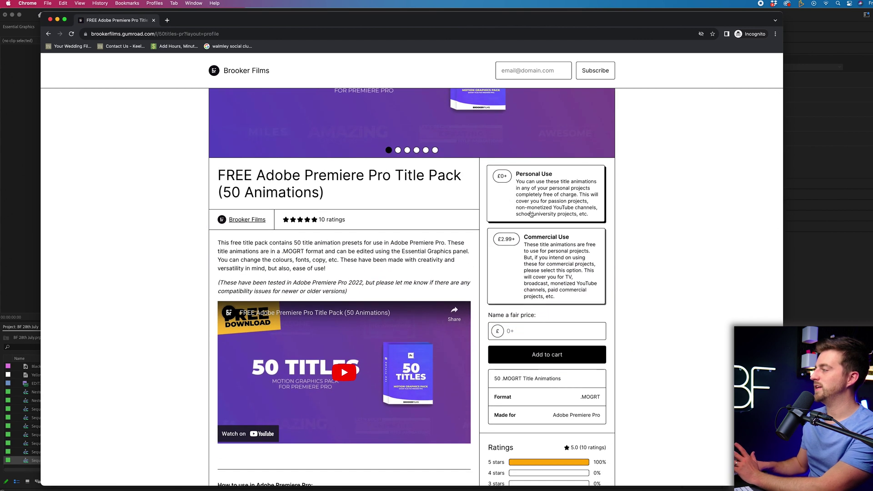
pyautogui.click(538, 270)
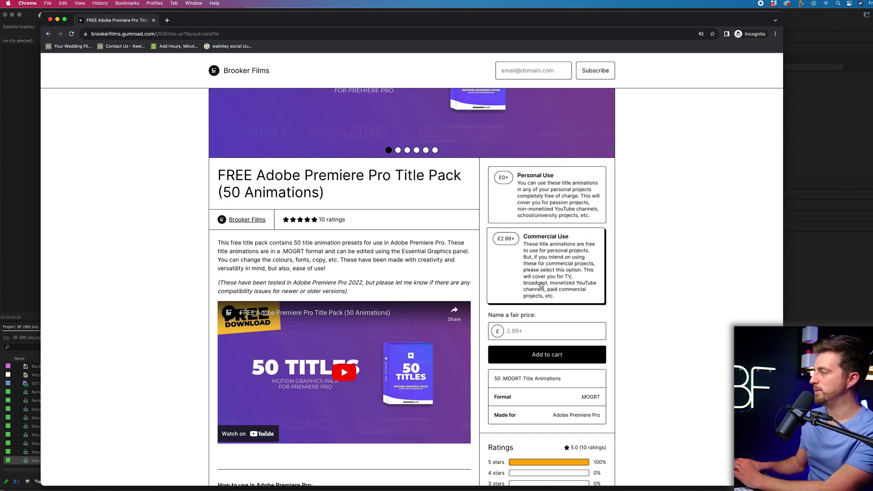
pyautogui.click(528, 197)
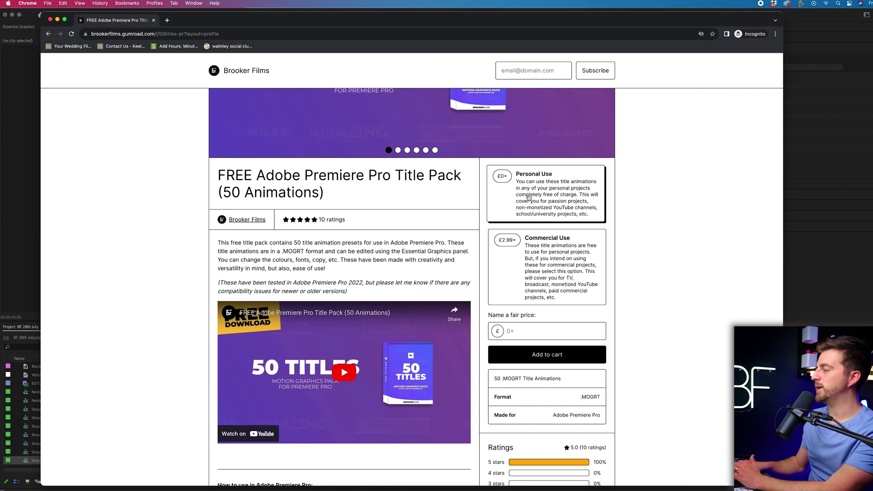
pyautogui.click(530, 332)
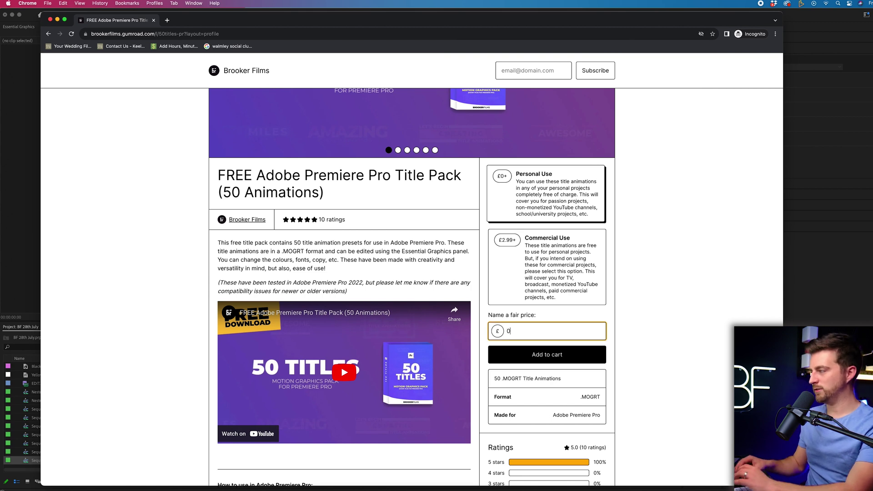
# Add the pack to the cart, enter the contact e-mail, and download all templates as ZIP
pyautogui.click(530, 356)
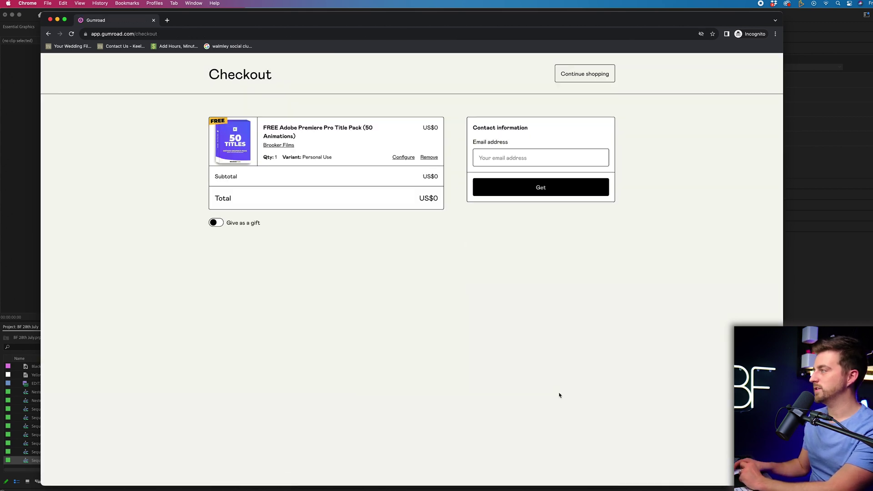
pyautogui.click(517, 156)
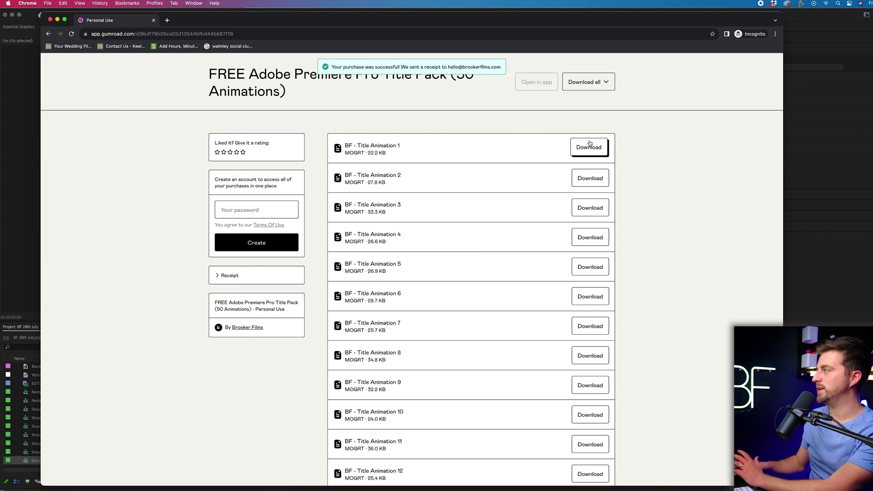
pyautogui.scroll(-20, 522, 271)
pyautogui.scroll(20, 523, 271)
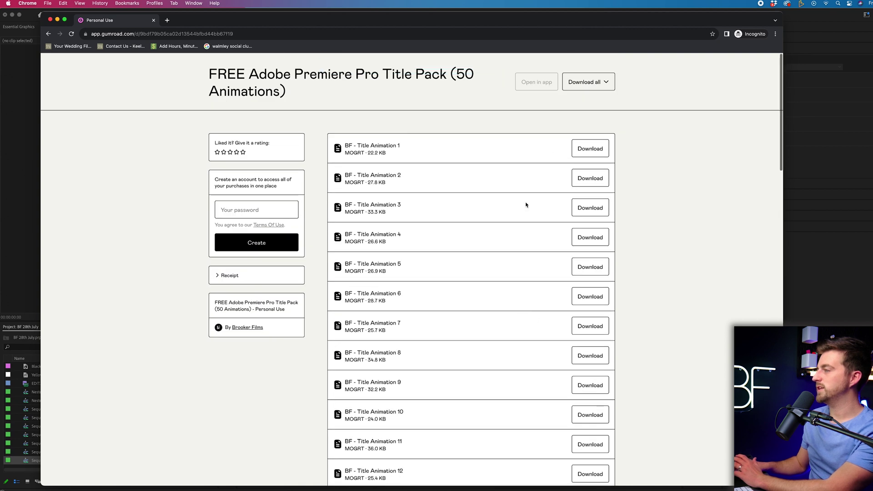
pyautogui.click(585, 81)
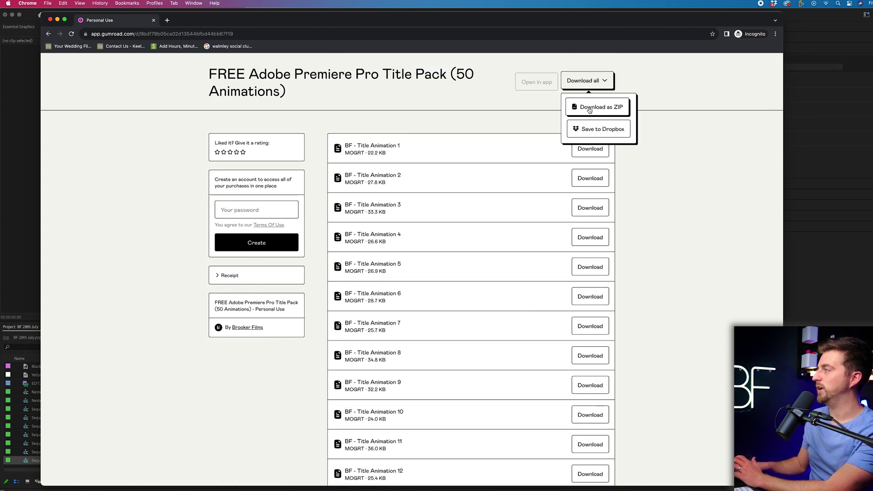
pyautogui.click(589, 107)
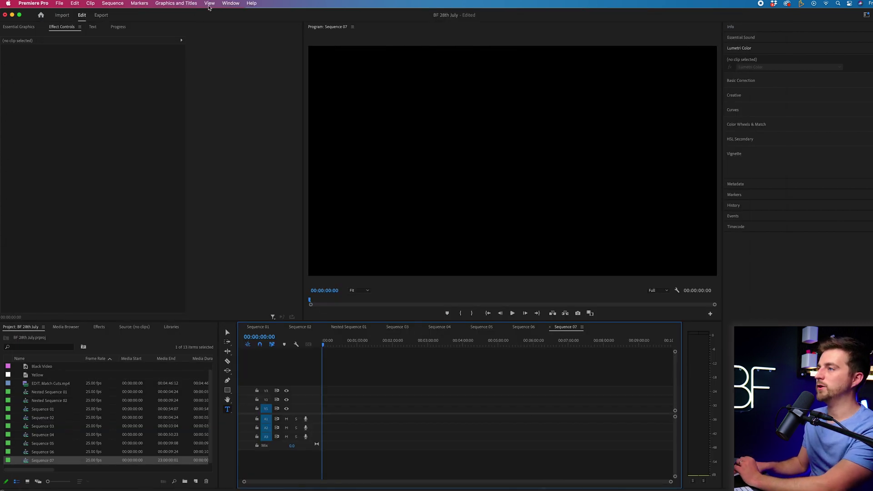
# Show the Essential Graphics panel from the Window menu and switch to its Browse library
pyautogui.click(17, 27)
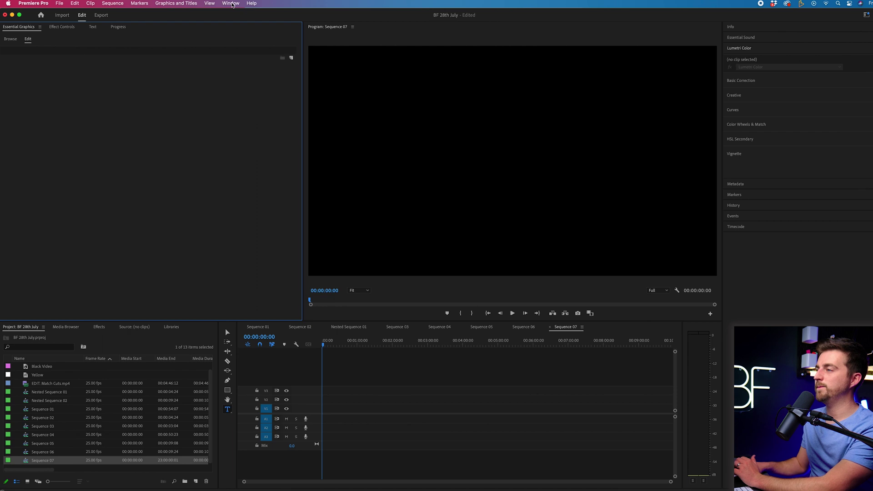
pyautogui.click(231, 3)
pyautogui.moveTo(229, 15)
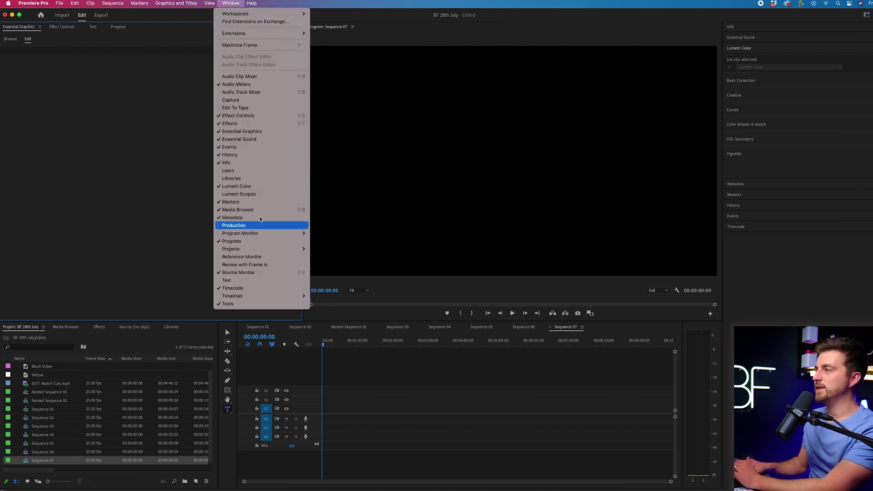
pyautogui.click(241, 132)
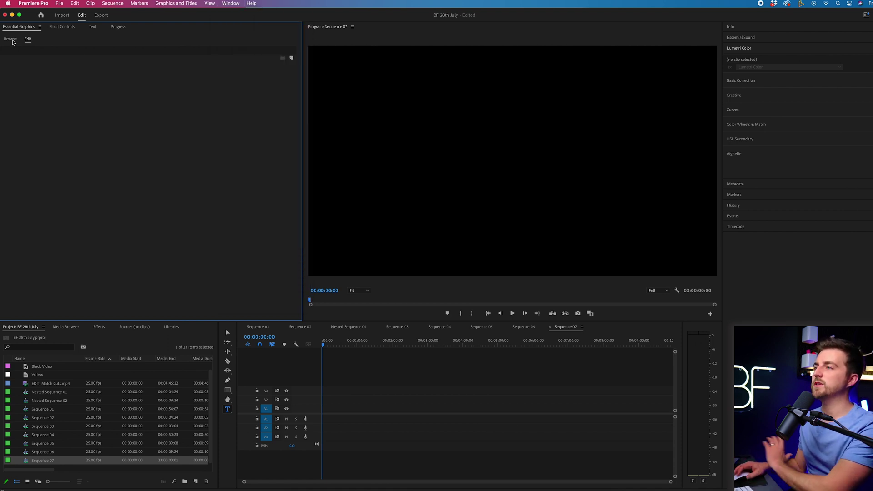
pyautogui.click(11, 40)
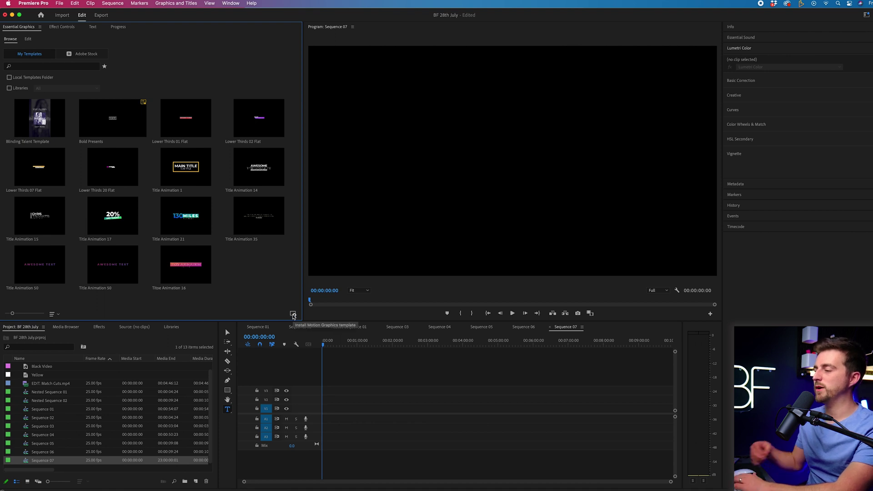
# Install the Personal_Use .mogrt templates, confirming overwrite of the existing copies
pyautogui.click(293, 315)
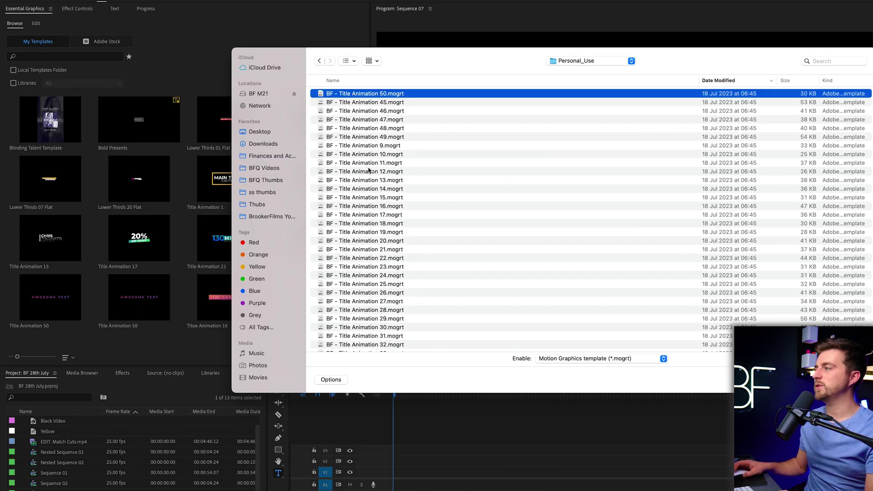
pyautogui.click(379, 83)
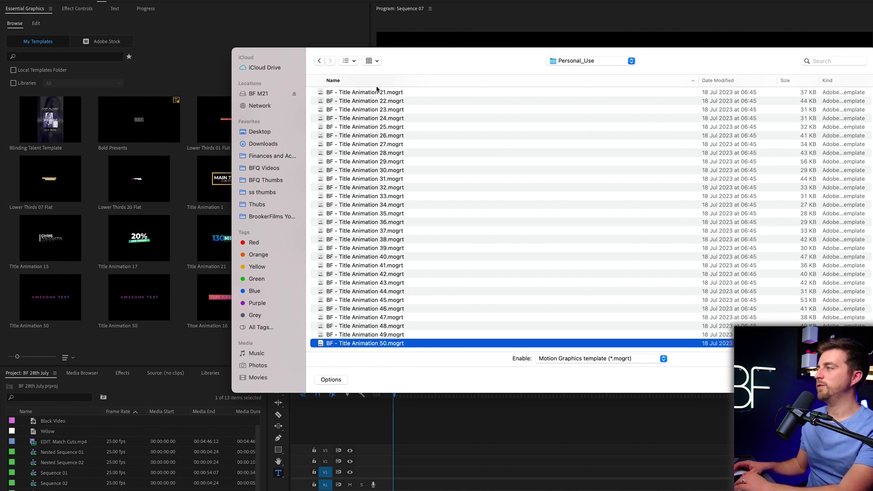
pyautogui.doubleClick(375, 95)
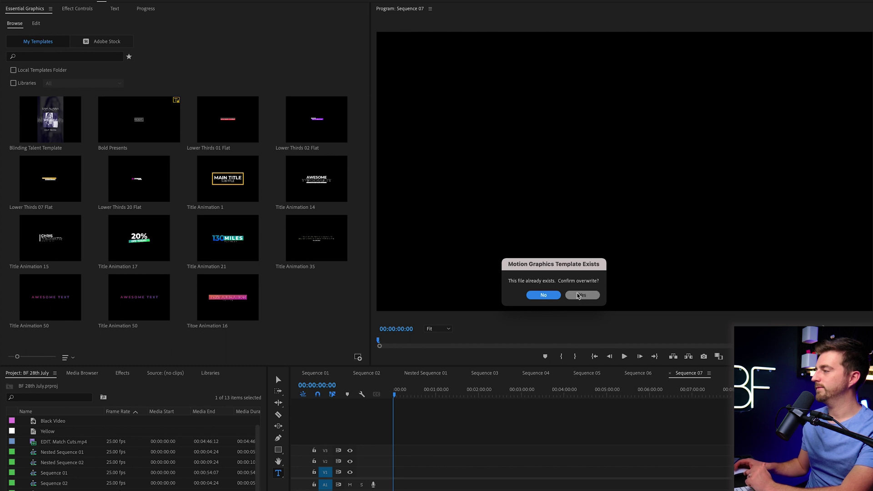
pyautogui.click(582, 295)
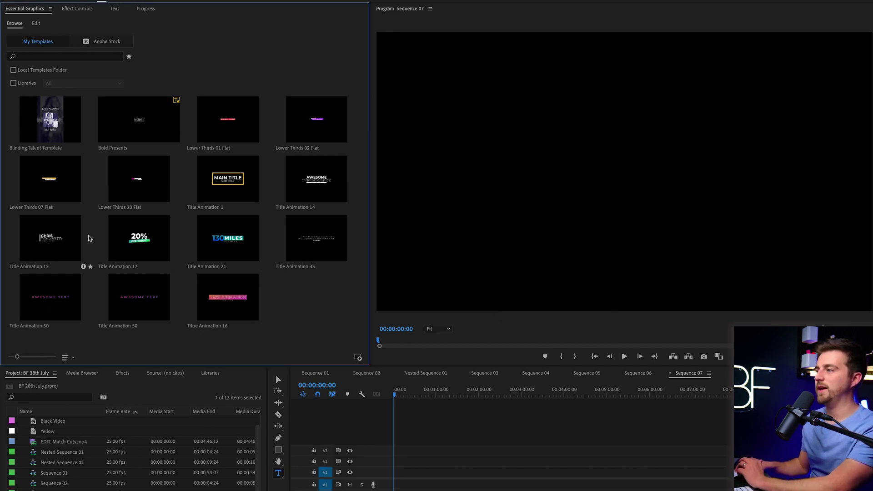
# Place Title Animation 21 at the start of V1 and preview '130 MILES PER HOUR'
pyautogui.moveTo(239, 248); pyautogui.dragTo(396, 475)
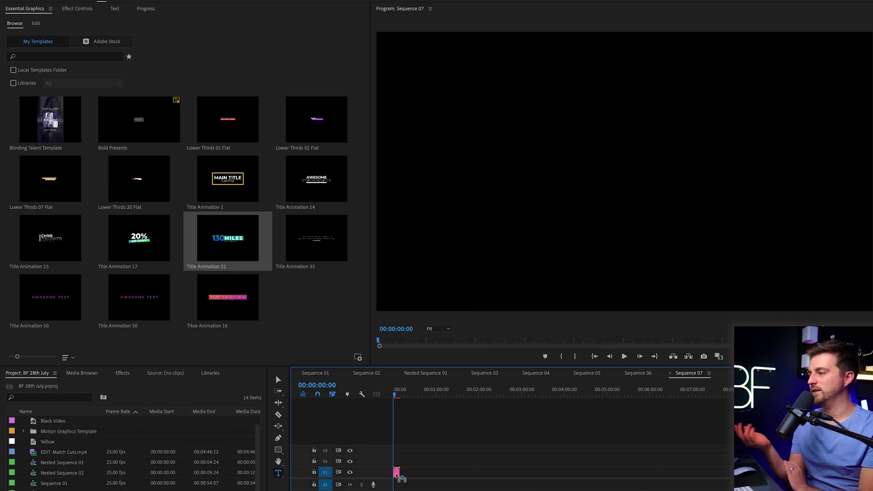
pyautogui.press('\\')
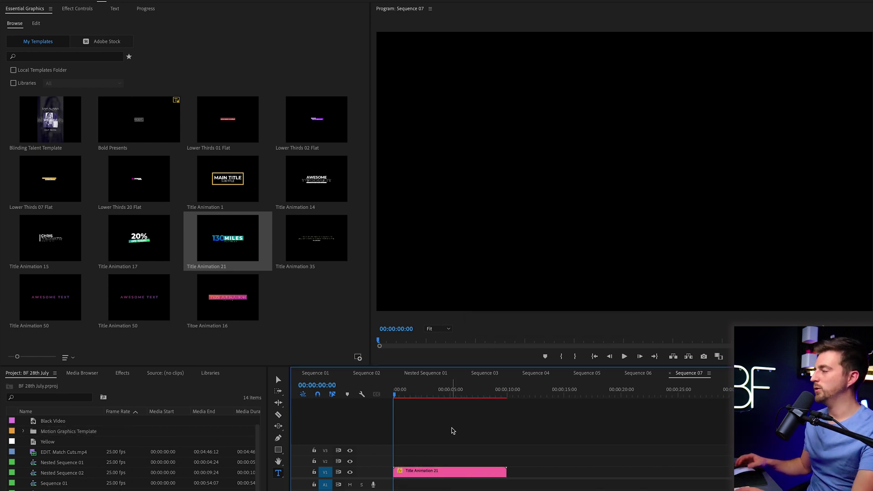
pyautogui.press('space')
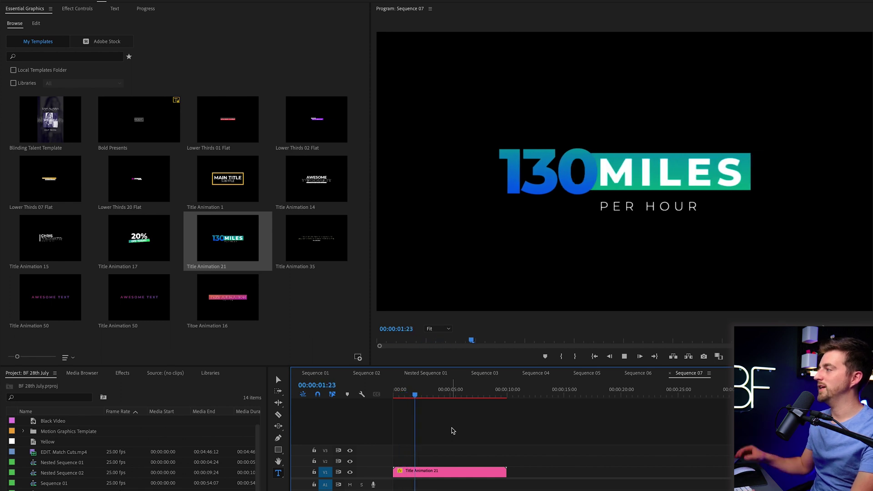
pyautogui.press('space')
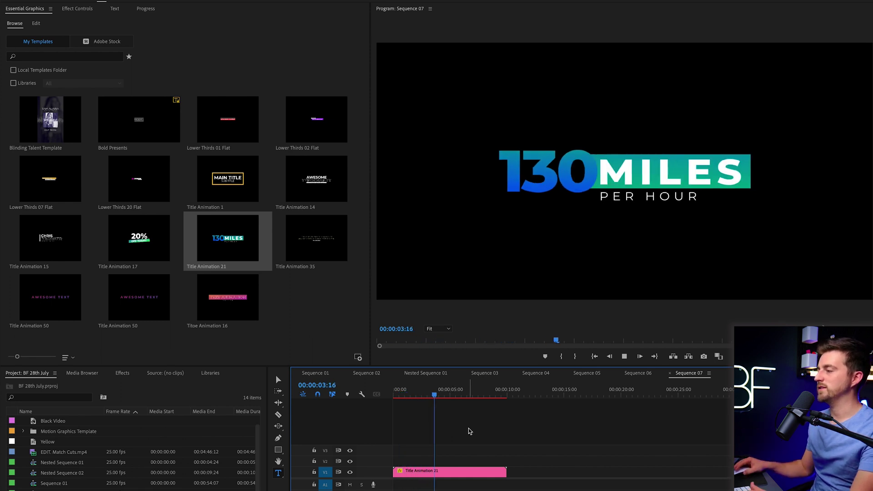
# Select the title clip and bring up its editable controls in the Edit tab
pyautogui.click(444, 469)
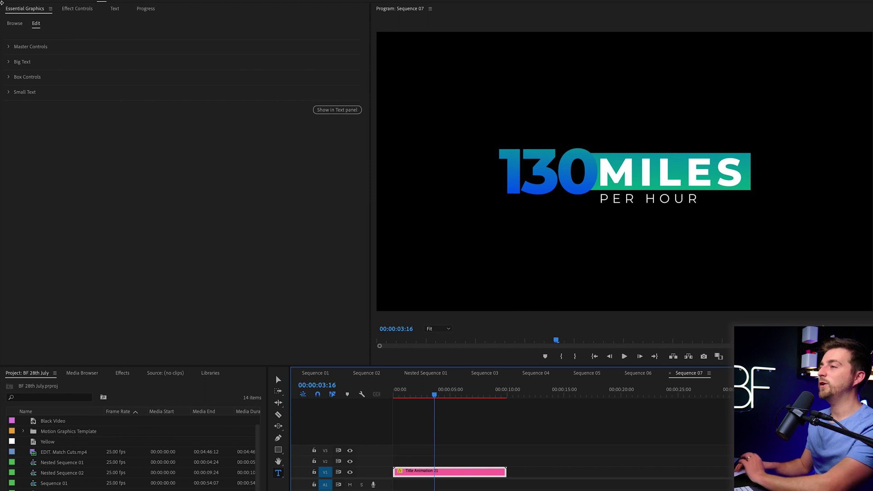
pyautogui.click(20, 25)
pyautogui.click(35, 25)
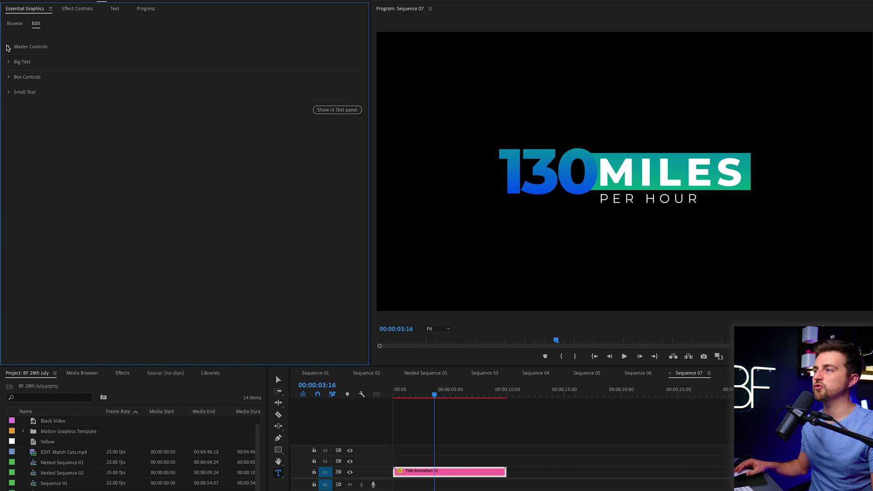
# Expand the title's Master Controls and scrub its Position X
pyautogui.click(9, 48)
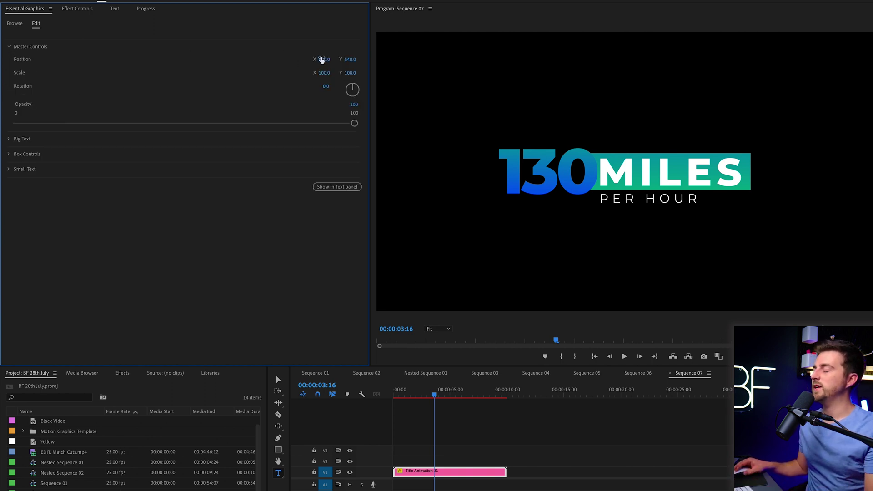
pyautogui.moveTo(323, 59); pyautogui.dragTo(323, 88)
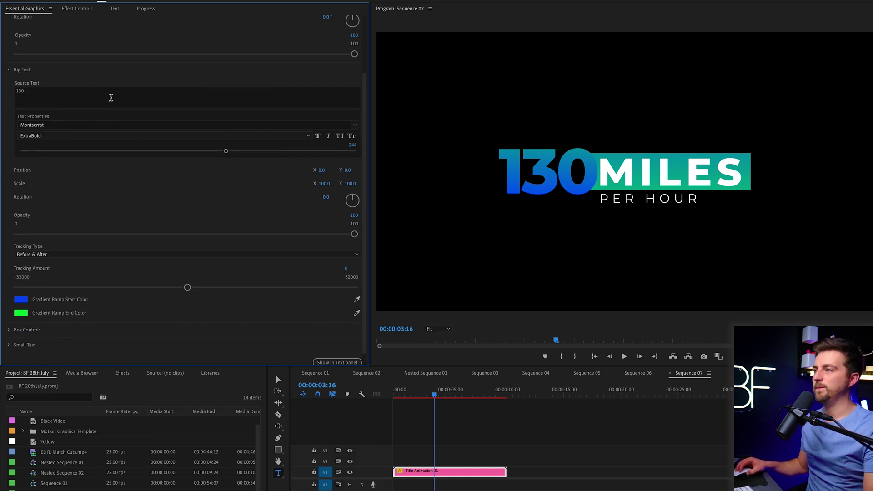
# Change the big number to 80 in Noto Sans Armenian SemiBold
pyautogui.click(111, 97)
pyautogui.write('80')
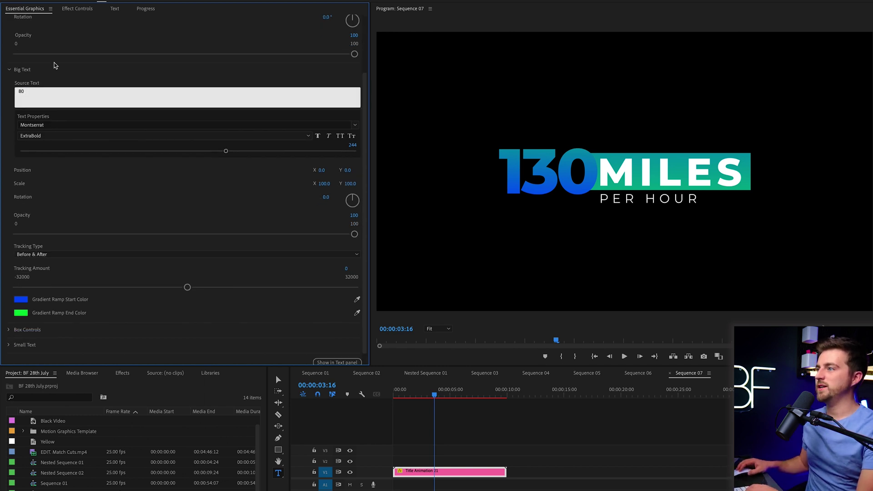
pyautogui.click(56, 64)
pyautogui.click(355, 125)
pyautogui.click(120, 247)
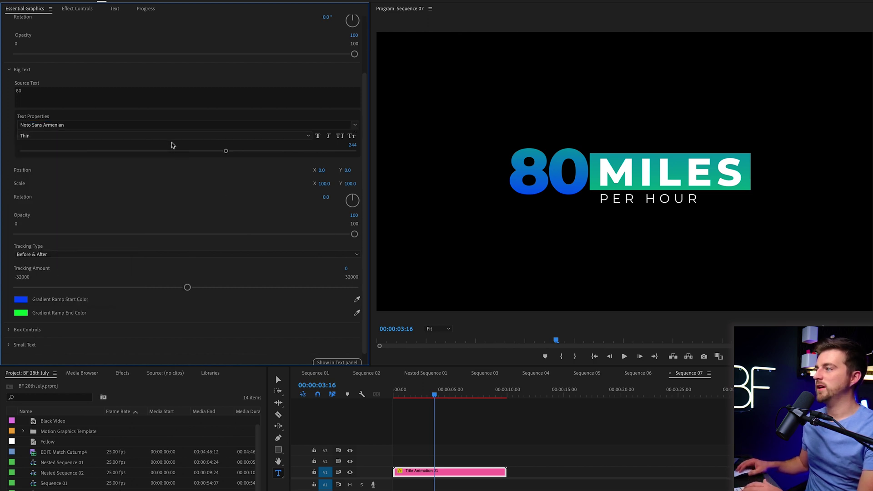
pyautogui.click(186, 136)
pyautogui.click(103, 194)
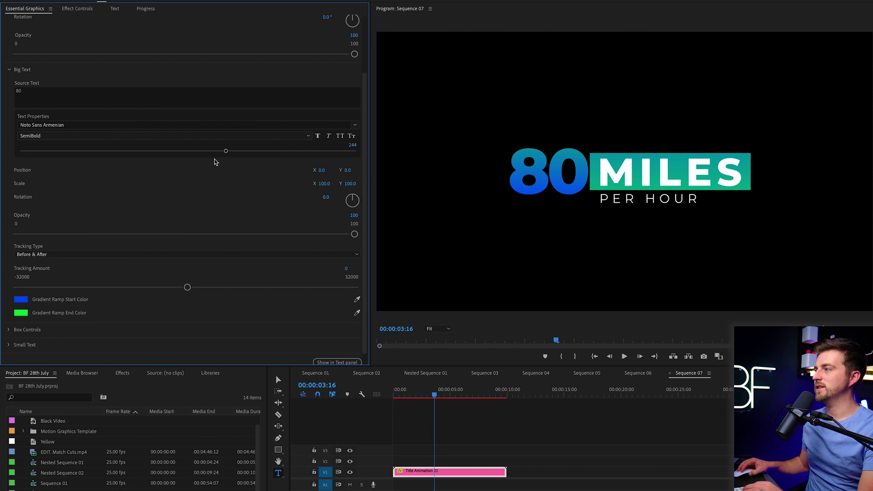
# Set the number's font size to 259, scale to 91, and tracking type to After
pyautogui.moveTo(226, 151); pyautogui.dragTo(238, 148)
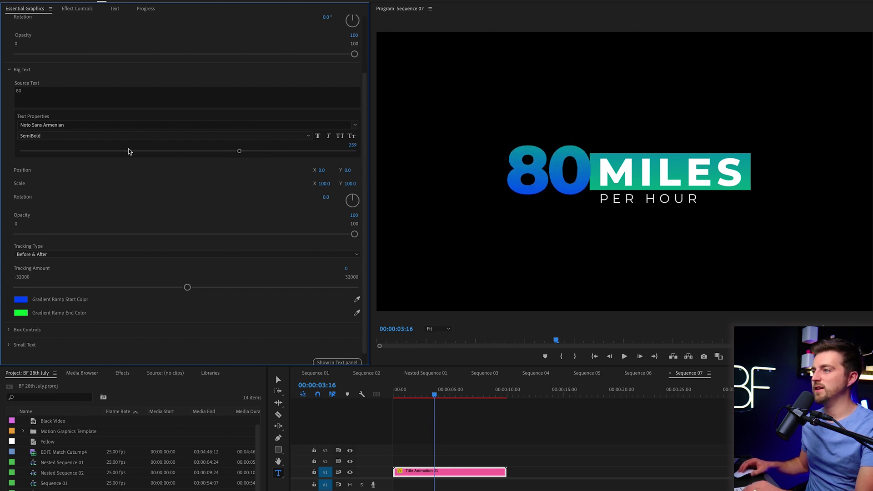
pyautogui.moveTo(322, 170); pyautogui.dragTo(328, 200)
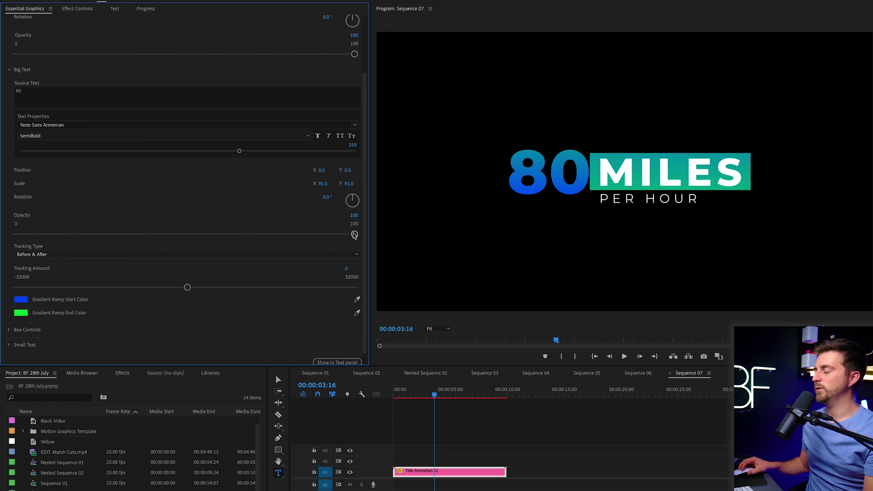
pyautogui.moveTo(354, 235)
pyautogui.mouseDown()
pyautogui.moveTo(9, 245)
pyautogui.moveTo(357, 235)
pyautogui.mouseUp()
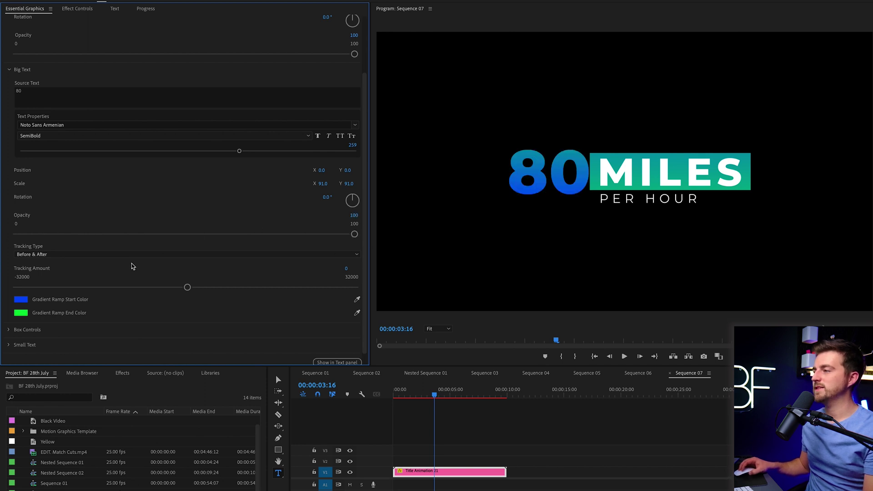
pyautogui.click(130, 255)
pyautogui.click(89, 271)
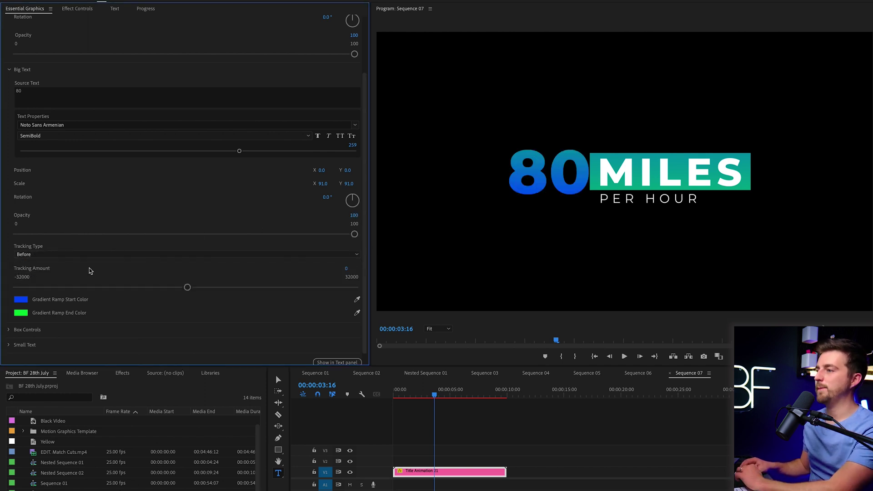
pyautogui.click(148, 254)
pyautogui.click(148, 262)
# Make the number's gradient start colour white
pyautogui.click(23, 301)
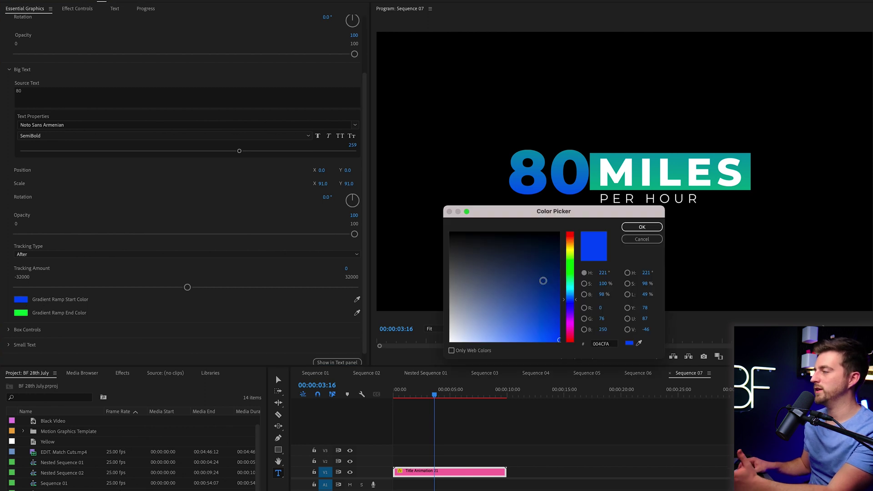
pyautogui.moveTo(543, 280)
pyautogui.mouseDown()
pyautogui.moveTo(489, 287)
pyautogui.moveTo(451, 340)
pyautogui.mouseUp()
pyautogui.click(641, 226)
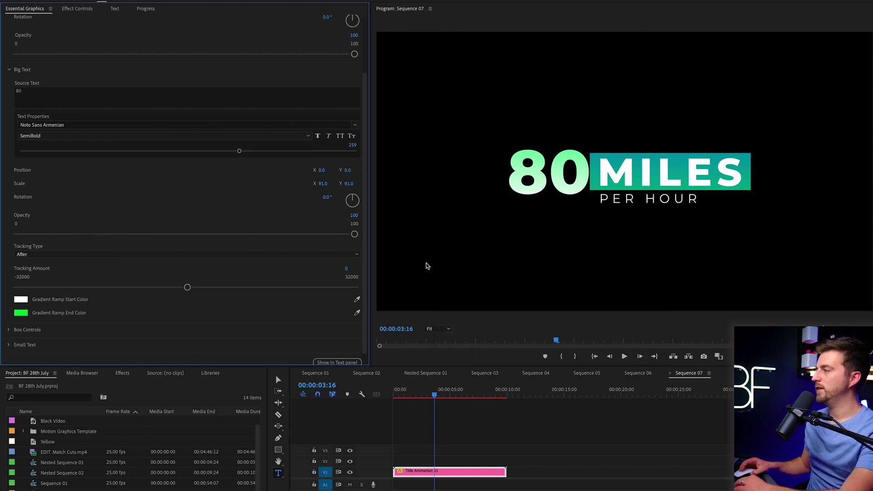
pyautogui.scroll(-1, 61, 298)
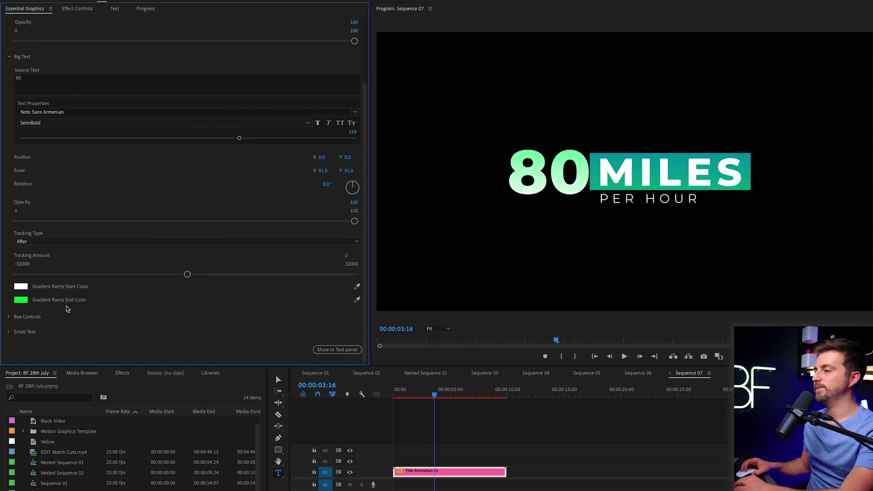
pyautogui.click(10, 318)
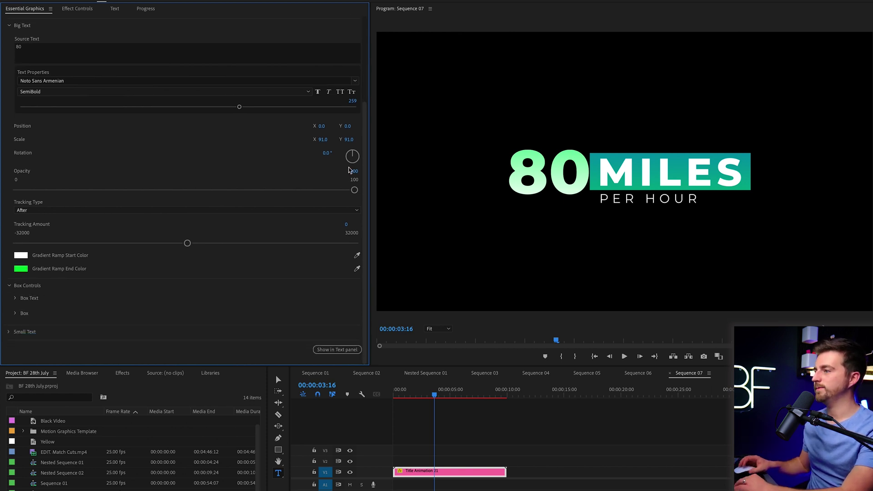
# Change the Box Text source text from MILES to YEARS YEARS
pyautogui.click(15, 298)
pyautogui.scroll(-4, 51, 296)
pyautogui.click(52, 234)
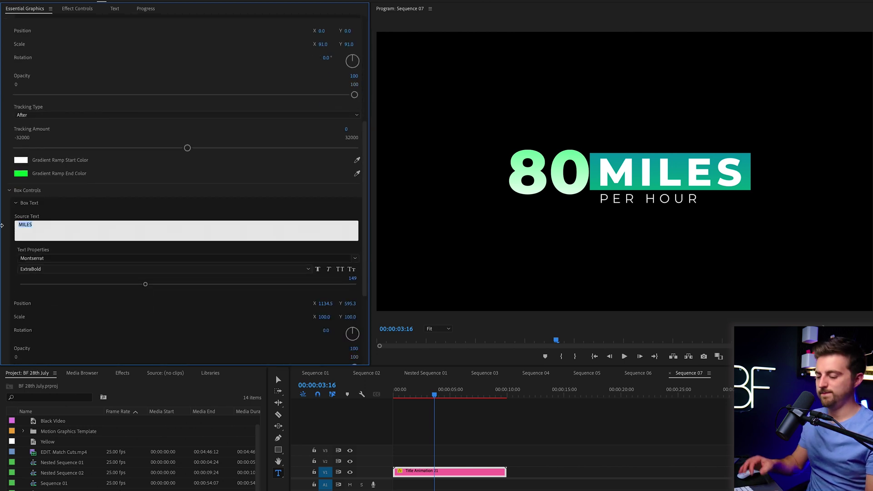
pyautogui.click(95, 192)
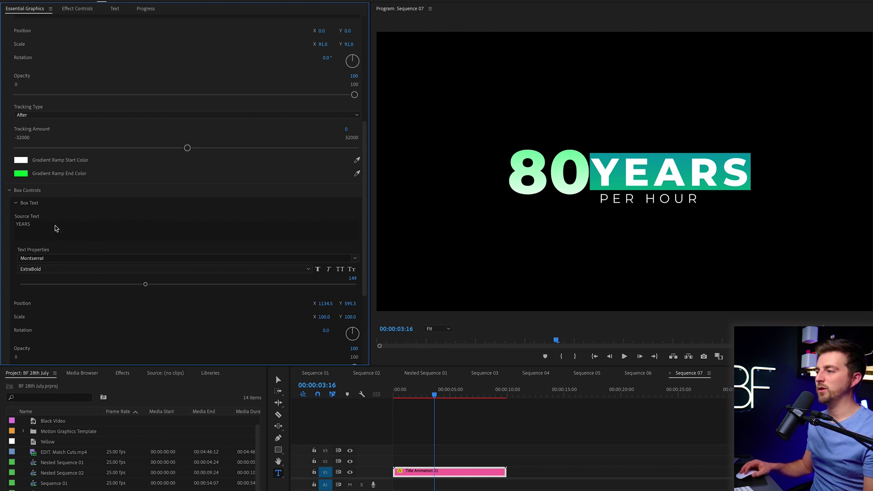
pyautogui.click(55, 224)
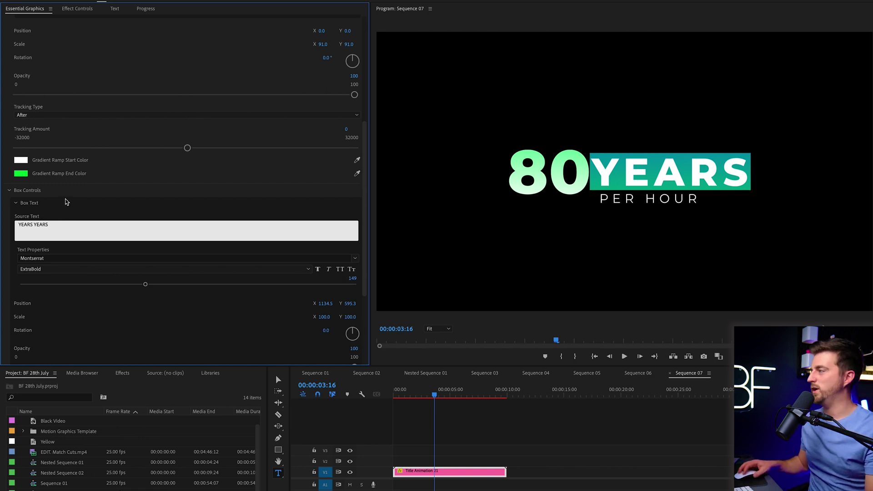
pyautogui.click(65, 201)
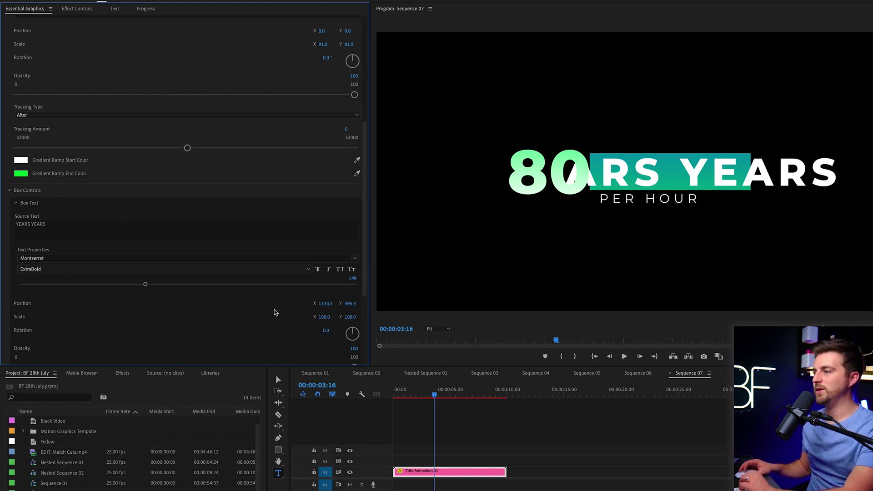
# Scale the box text to 64 and position it at X 1251.5, Y 575.3
pyautogui.moveTo(326, 303); pyautogui.dragTo(463, 303)
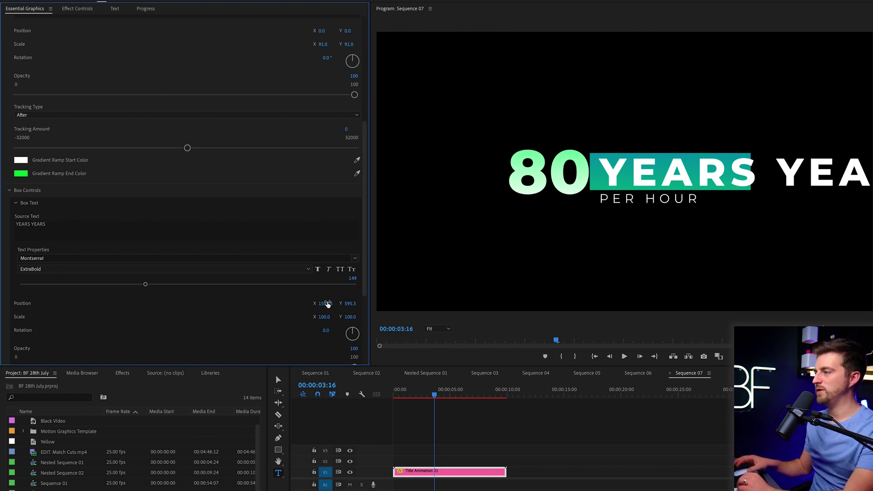
pyautogui.click(325, 316)
pyautogui.write('66')
pyautogui.press('Return')
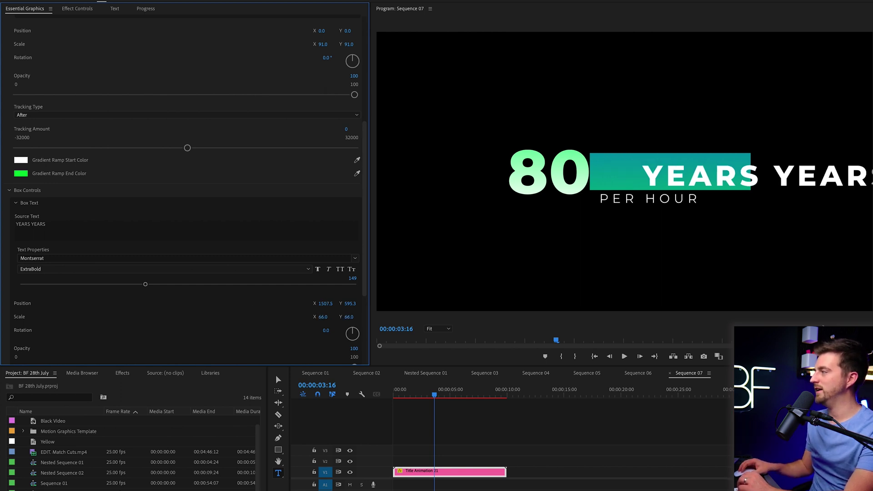
pyautogui.moveTo(322, 317); pyautogui.dragTo(351, 302)
# Widen the teal box to 140 horizontal scale so it covers YEARS YEARS
pyautogui.scroll(-4, 181, 243)
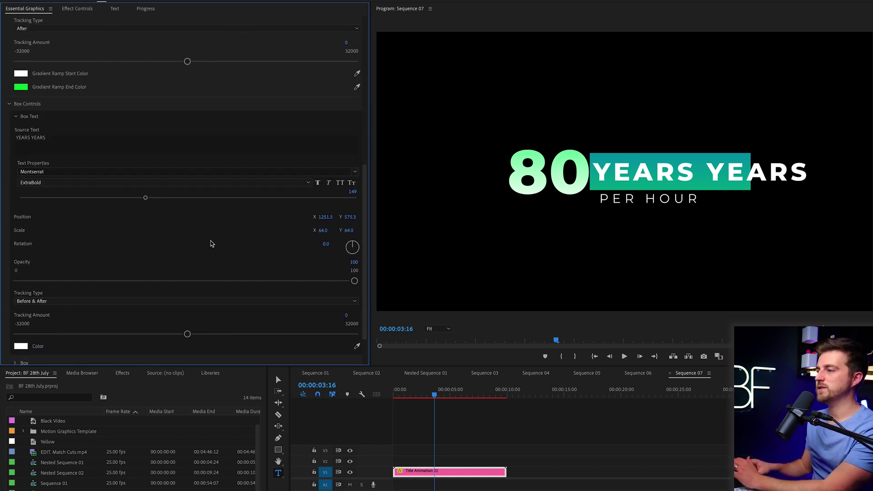
pyautogui.scroll(-2, 210, 244)
pyautogui.click(10, 316)
pyautogui.scroll(-4, 55, 235)
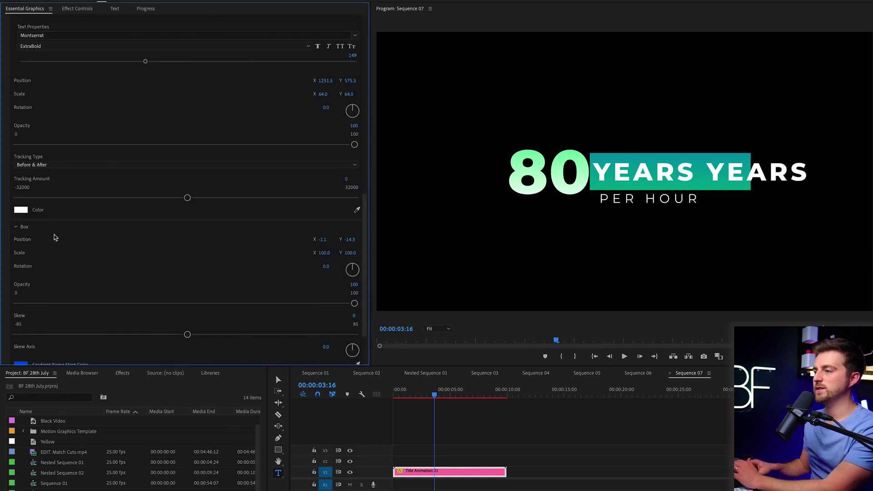
pyautogui.moveTo(327, 253)
pyautogui.mouseDown()
pyautogui.moveTo(356, 254)
pyautogui.moveTo(329, 239)
pyautogui.moveTo(314, 253)
pyautogui.moveTo(318, 239)
pyautogui.mouseUp()
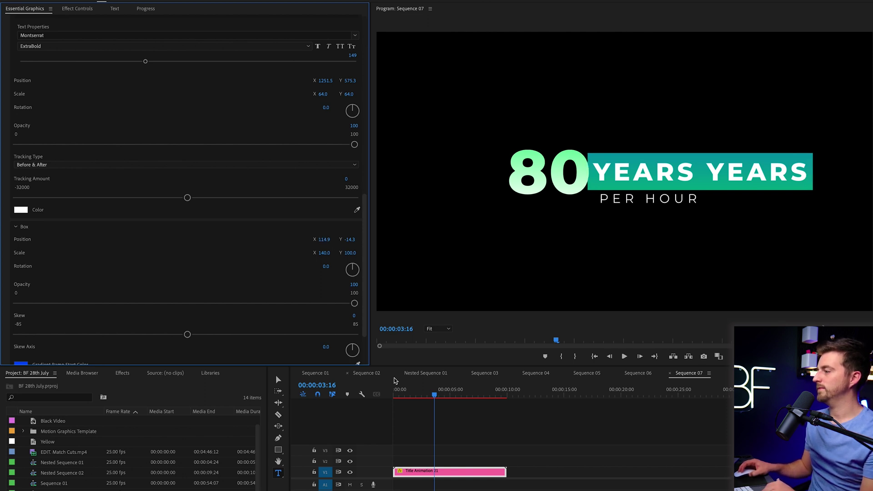
# Replay the title animation from the start and bring the playhead back to 0
pyautogui.click(430, 384)
pyautogui.press('Home')
pyautogui.press('space')
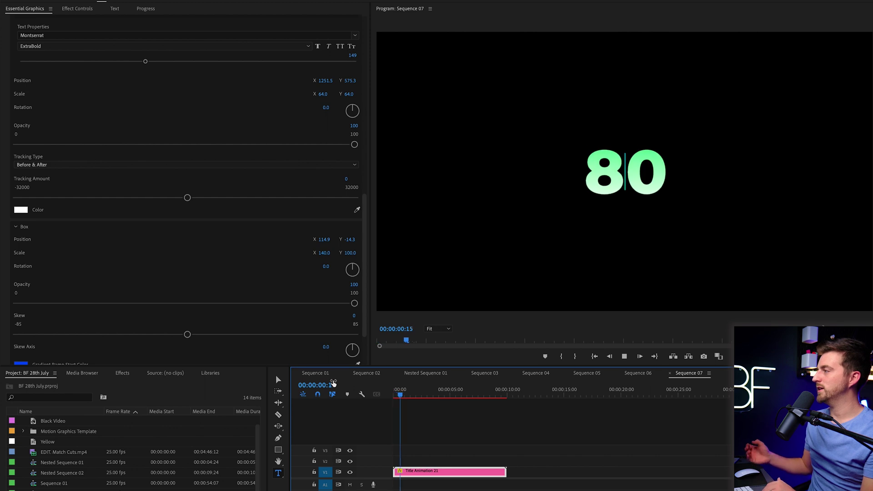
pyautogui.click(417, 394)
pyautogui.moveTo(417, 394); pyautogui.dragTo(394, 394)
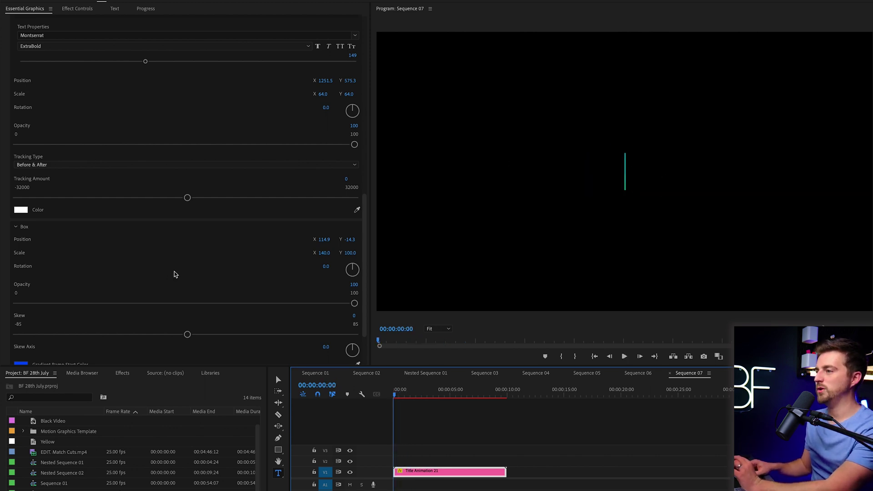
# Shrink the YEARS YEARS text to font size 130 with the full title in view
pyautogui.click(326, 255)
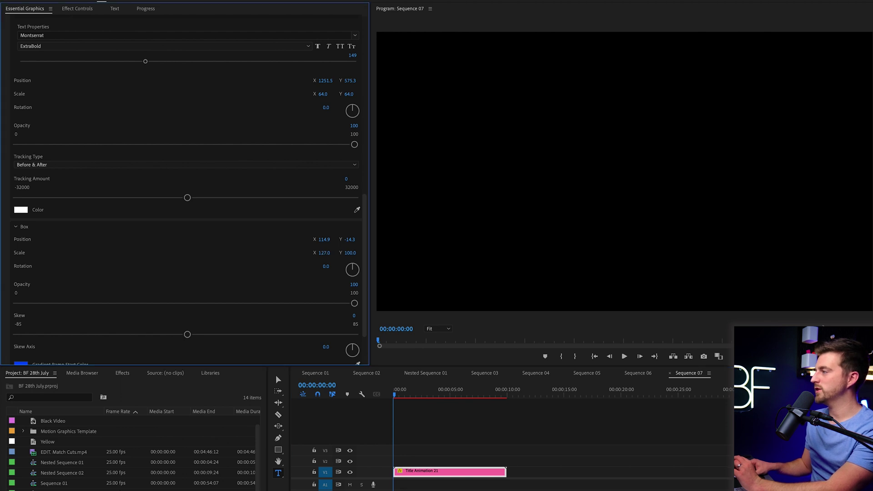
pyautogui.moveTo(408, 394); pyautogui.dragTo(438, 399)
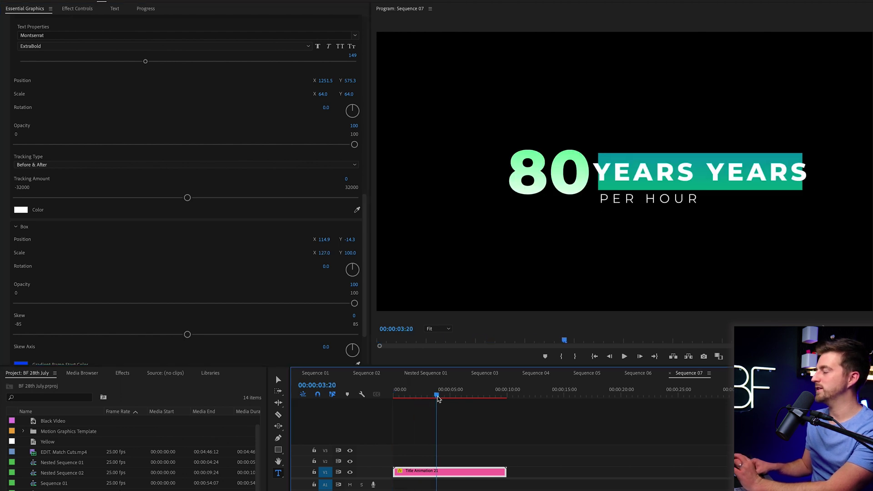
pyautogui.scroll(3, 141, 200)
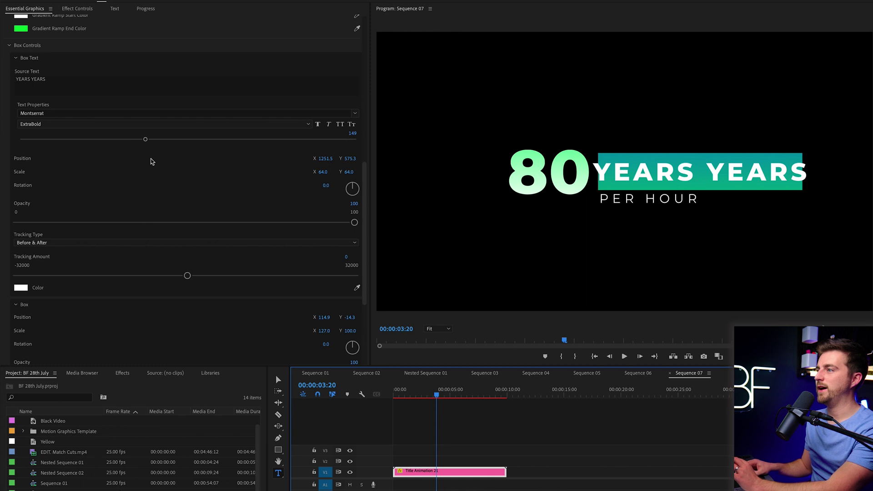
pyautogui.moveTo(145, 139); pyautogui.dragTo(129, 140)
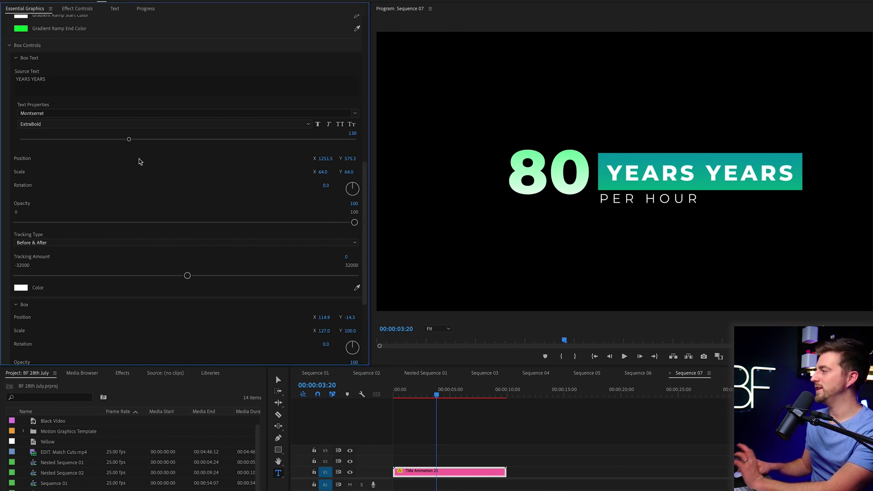
# Nudge the YEARS YEARS box up to Y 569.3 and move the big 80 to X 62
pyautogui.scroll(2, 150, 178)
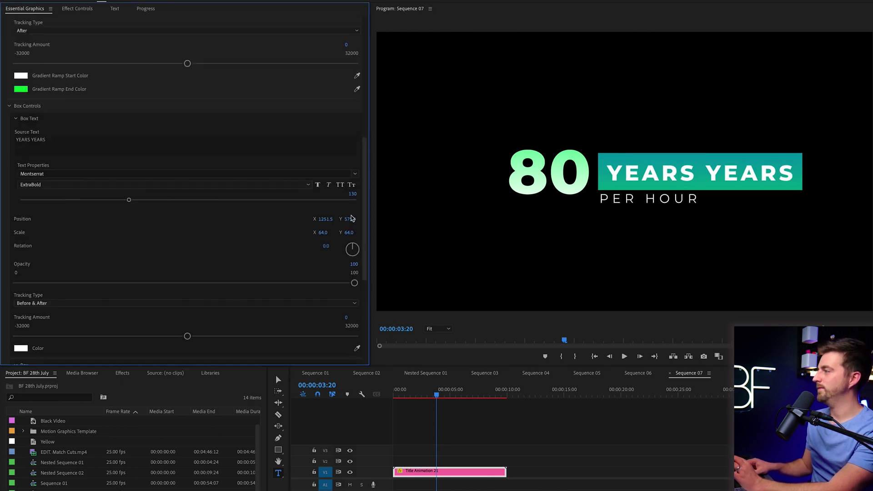
pyautogui.moveTo(350, 220); pyautogui.dragTo(346, 220)
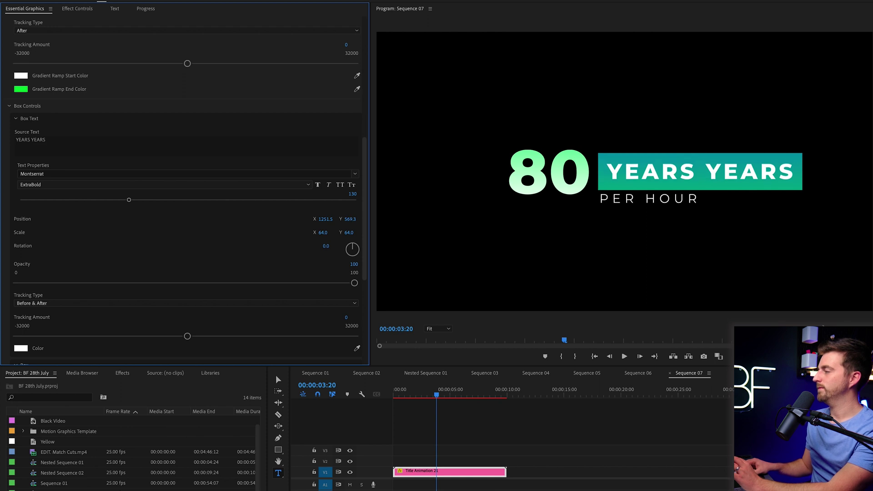
pyautogui.scroll(8, 309, 241)
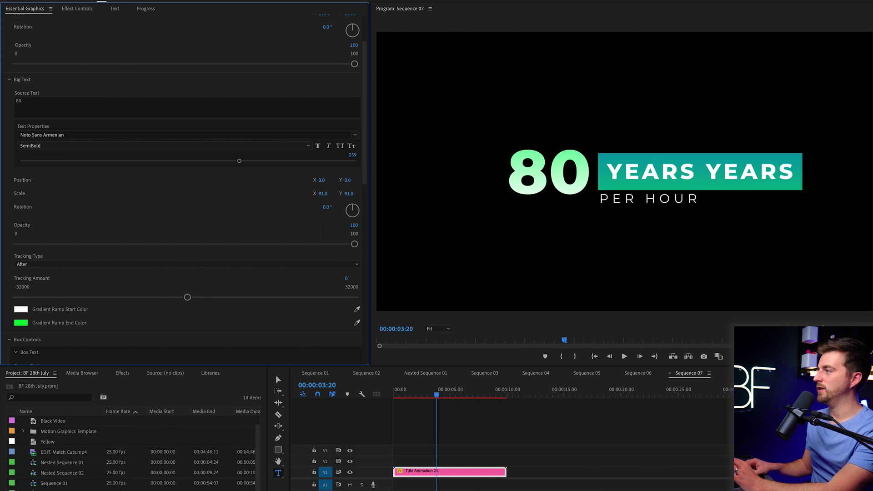
pyautogui.moveTo(322, 180); pyautogui.dragTo(333, 180)
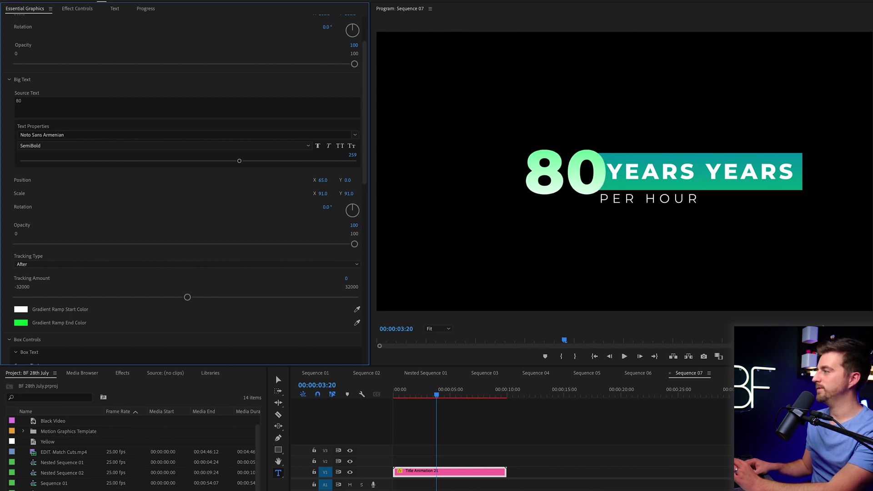
pyautogui.click(435, 395)
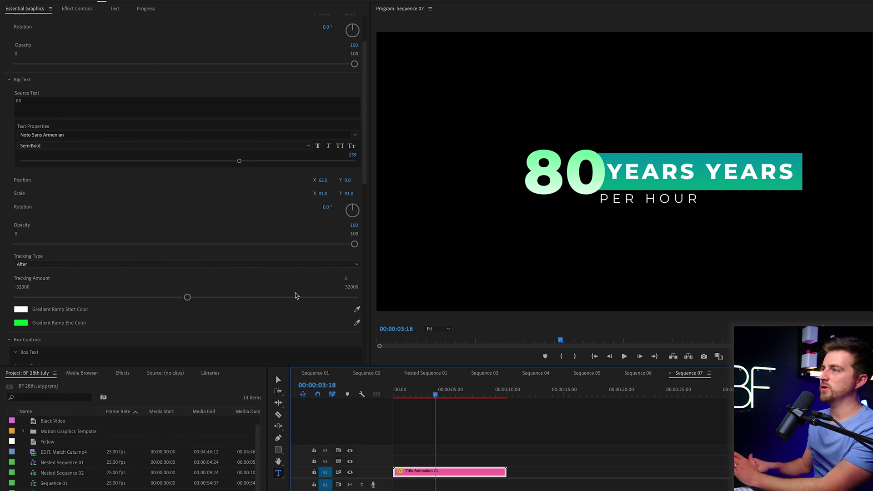
pyautogui.scroll(2, 300, 305)
# Shift the whole 80 YEARS title left to Position X 861 and preview it from the start
pyautogui.click(45, 49)
pyautogui.moveTo(324, 59); pyautogui.dragTo(306, 60)
pyautogui.click(509, 456)
pyautogui.press('Home')
pyautogui.press('space')
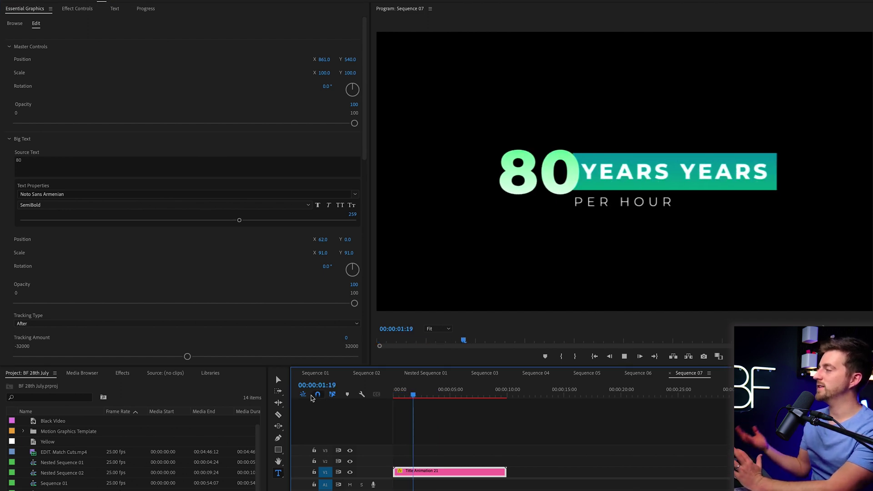
pyautogui.press('space')
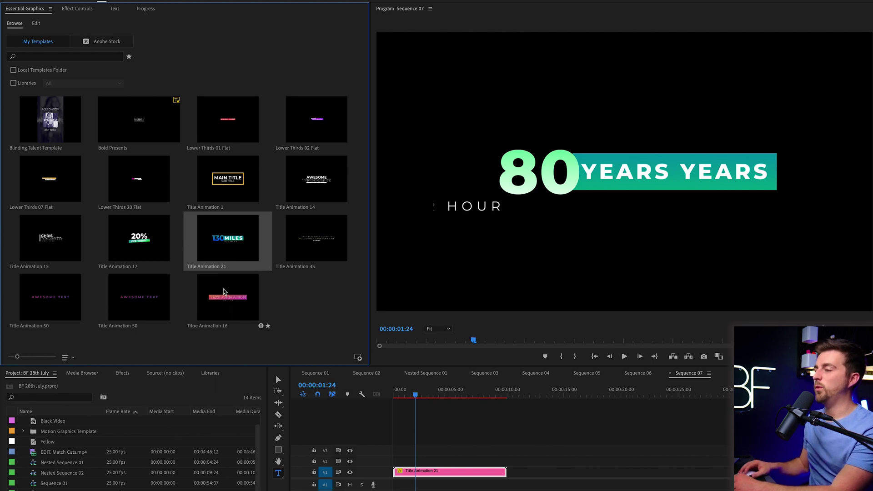
# Place Title Animation 15 on V1 right after Title Animation 21 and scrub into it
pyautogui.moveTo(83, 244); pyautogui.dragTo(523, 472)
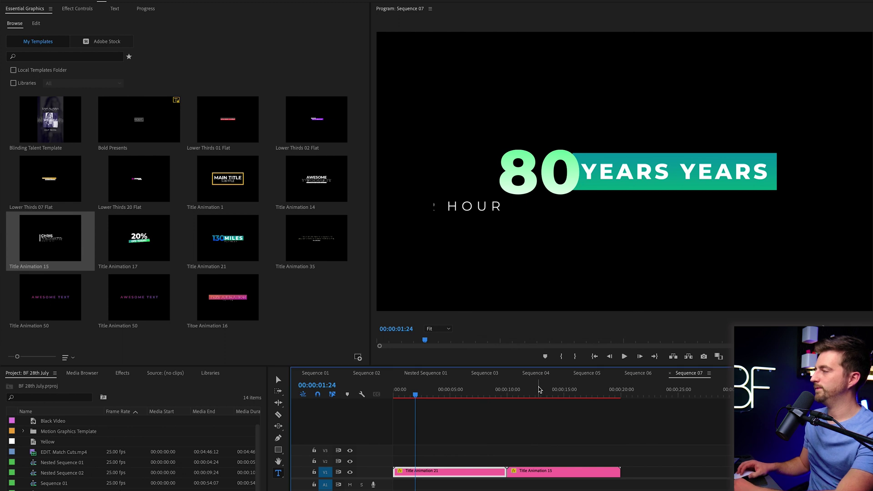
pyautogui.moveTo(529, 390); pyautogui.dragTo(512, 389)
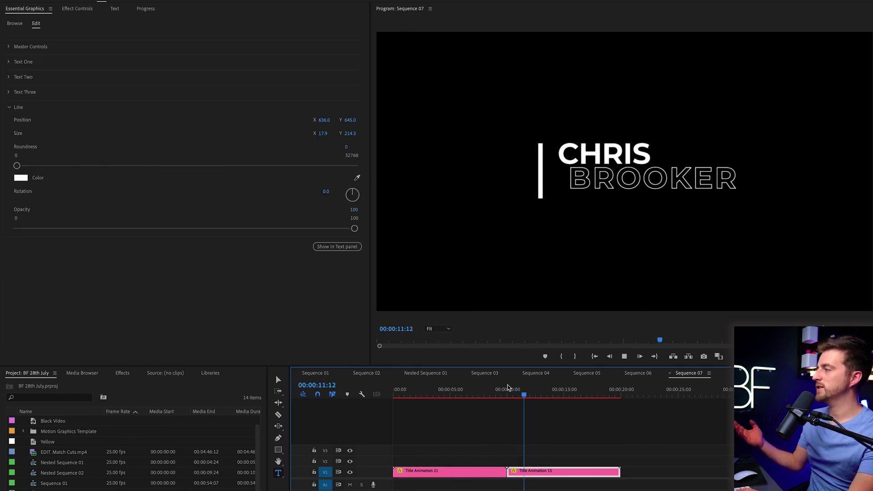
# Move the lower third's vertical line to X 475 and resize it to 17.9 x 552.3
pyautogui.click(599, 152)
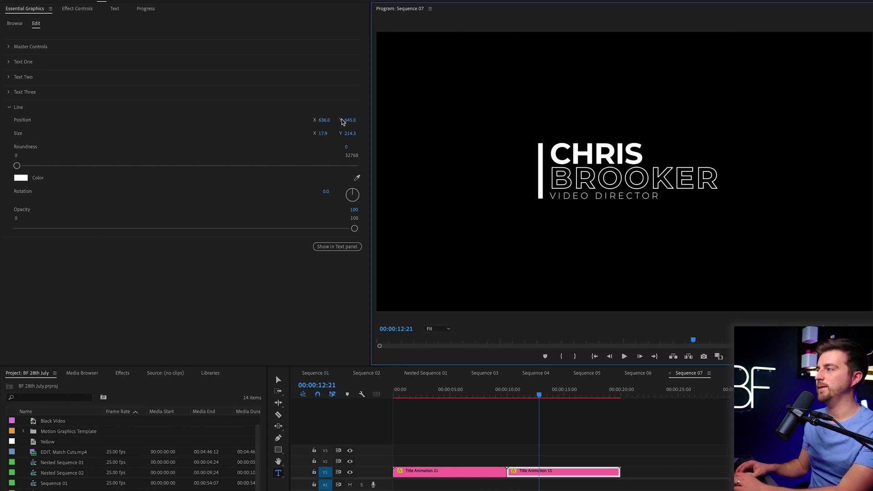
pyautogui.moveTo(341, 119); pyautogui.dragTo(362, 120)
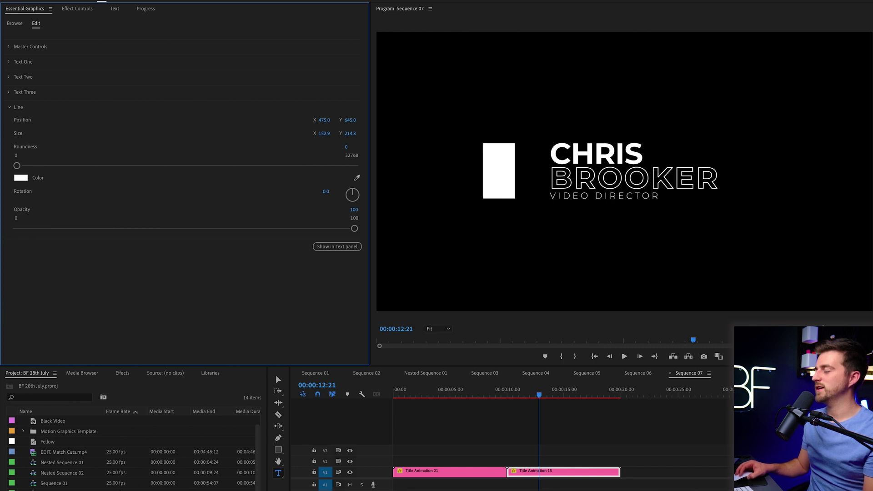
pyautogui.moveTo(324, 133); pyautogui.dragTo(341, 136)
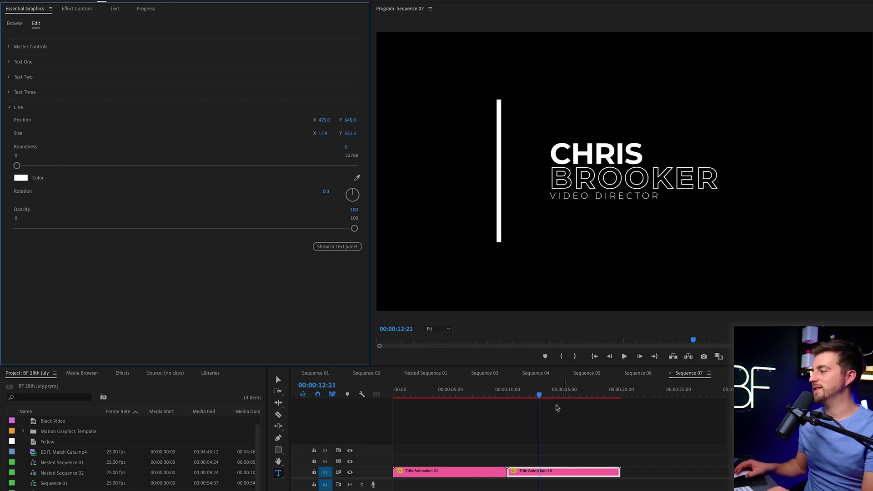
# Replay the lower third from its start and expand the Text Two settings
pyautogui.moveTo(522, 394); pyautogui.dragTo(510, 393)
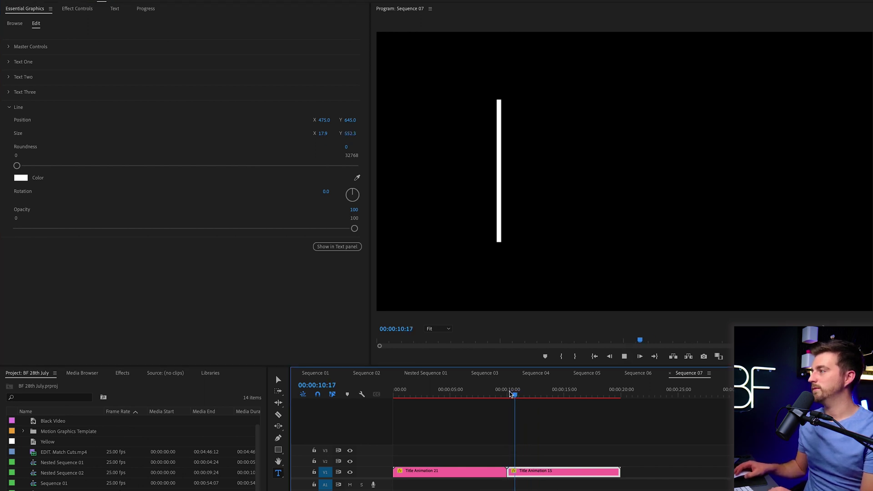
pyautogui.press('space')
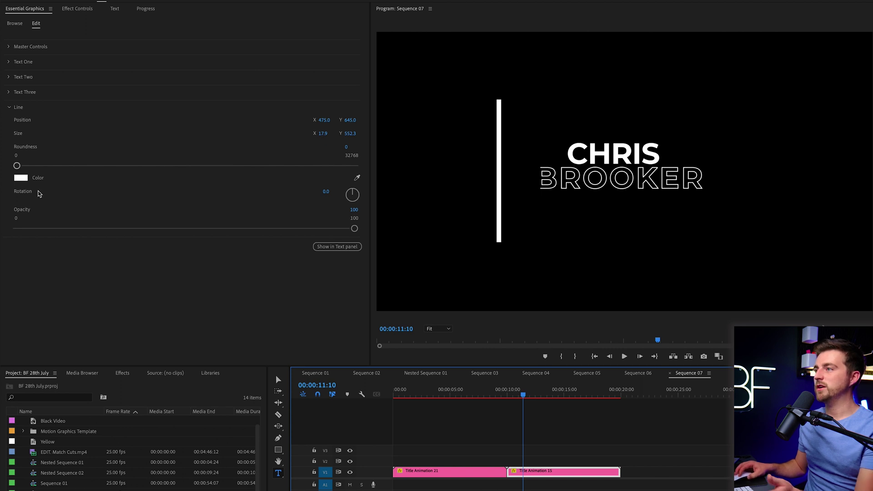
pyautogui.click(7, 76)
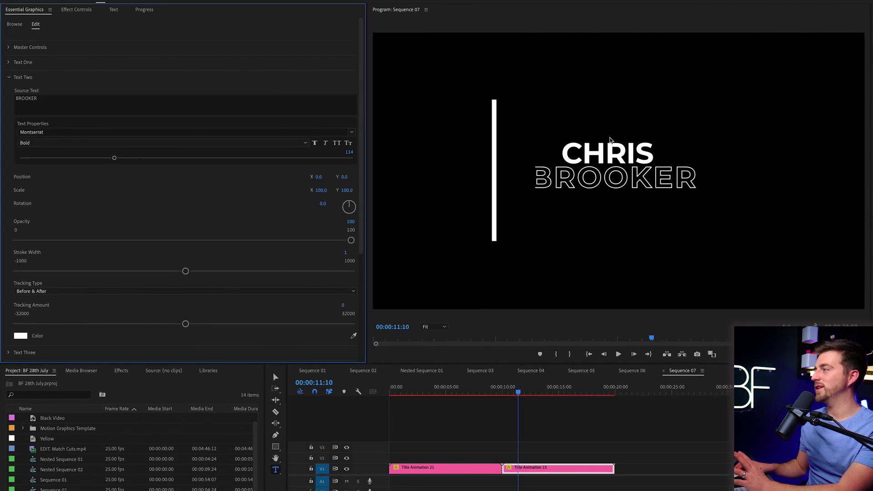
# Increase the Text Two stroke width on BROOKER and replay the lower third
pyautogui.scroll(-4, 127, 191)
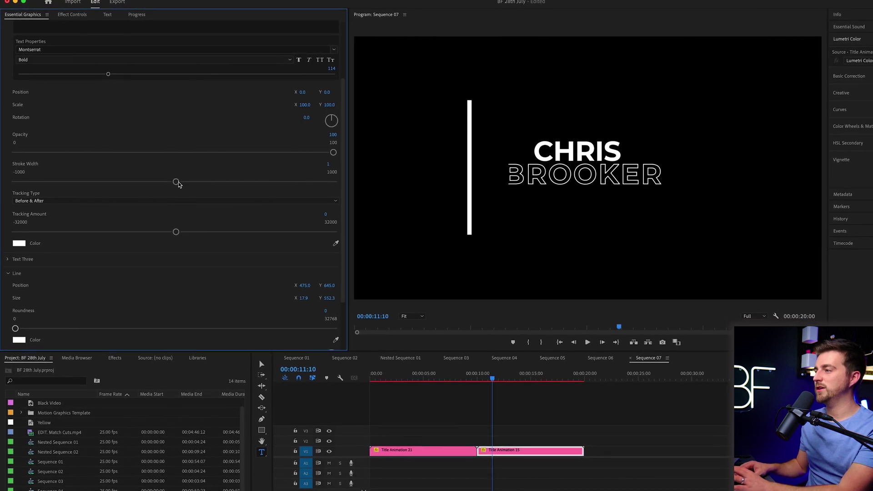
pyautogui.moveTo(179, 183)
pyautogui.mouseDown()
pyautogui.moveTo(200, 185)
pyautogui.moveTo(170, 184)
pyautogui.mouseUp()
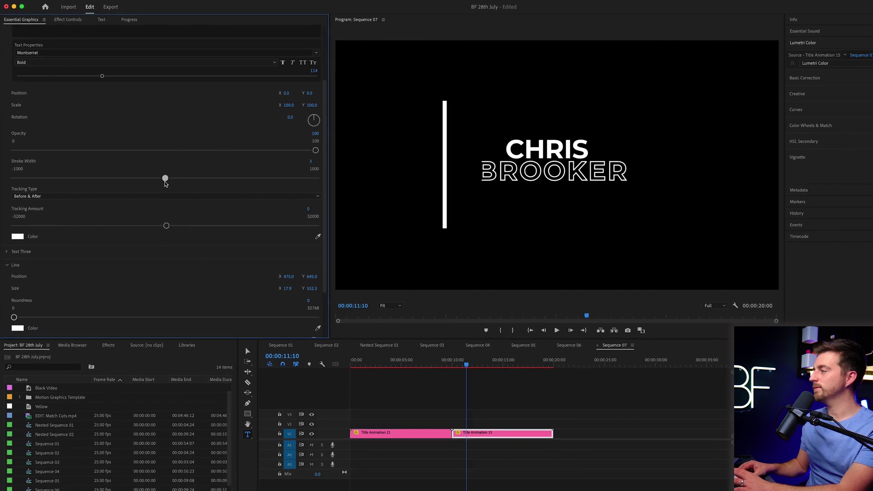
pyautogui.press('space')
pyautogui.click(453, 359)
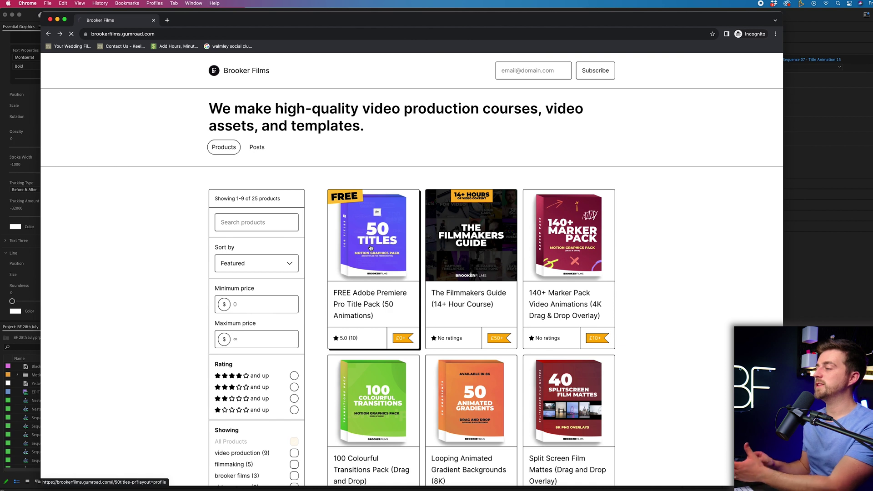
# Open the FREE 50 Titles product card on the Brooker Films Gumroad profile
pyautogui.click(371, 248)
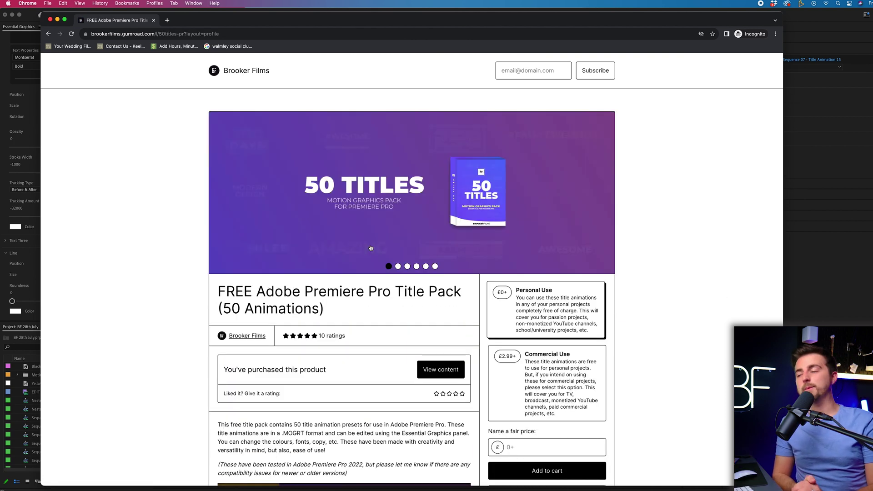